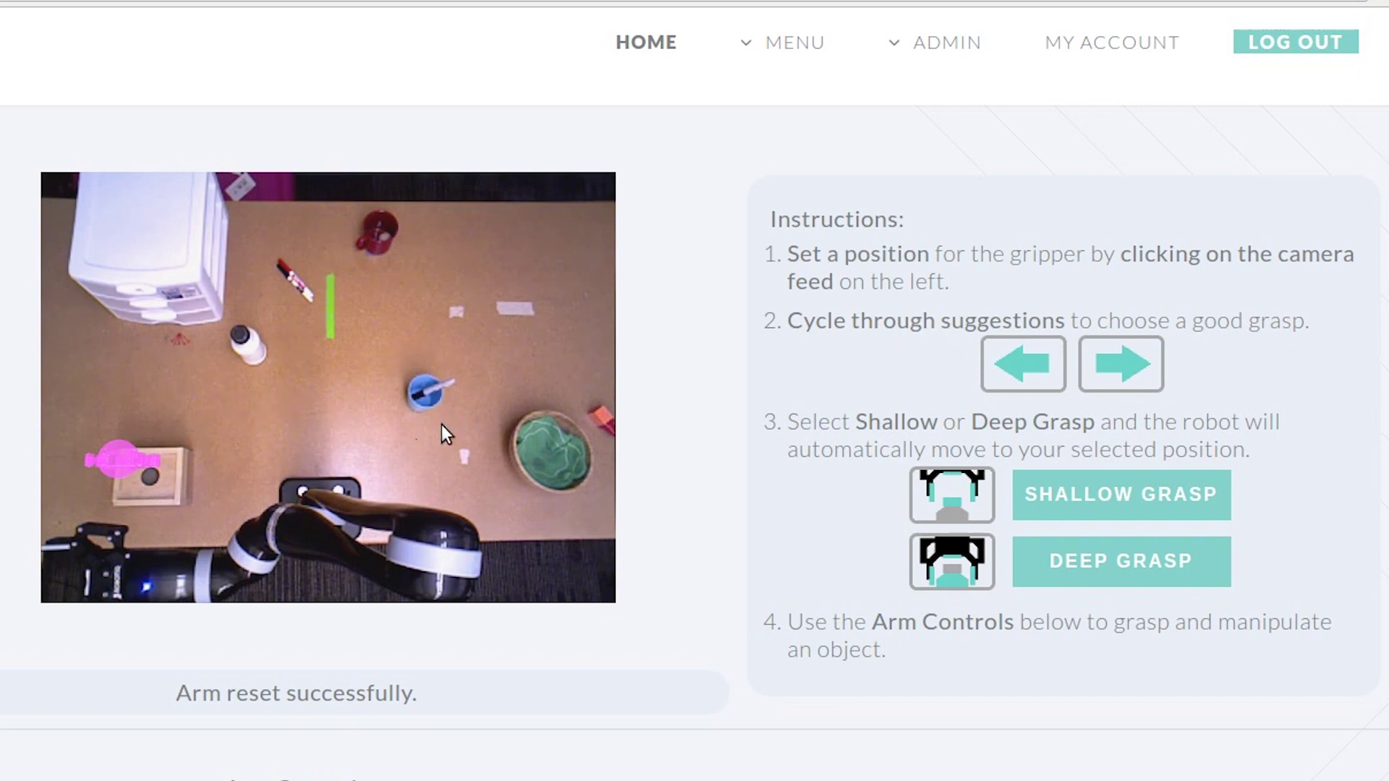
- Compute grasps on the marker in the blue cup and send the arm to the shallow grasp
{"action": "left_click", "coordinate": [443, 387]}
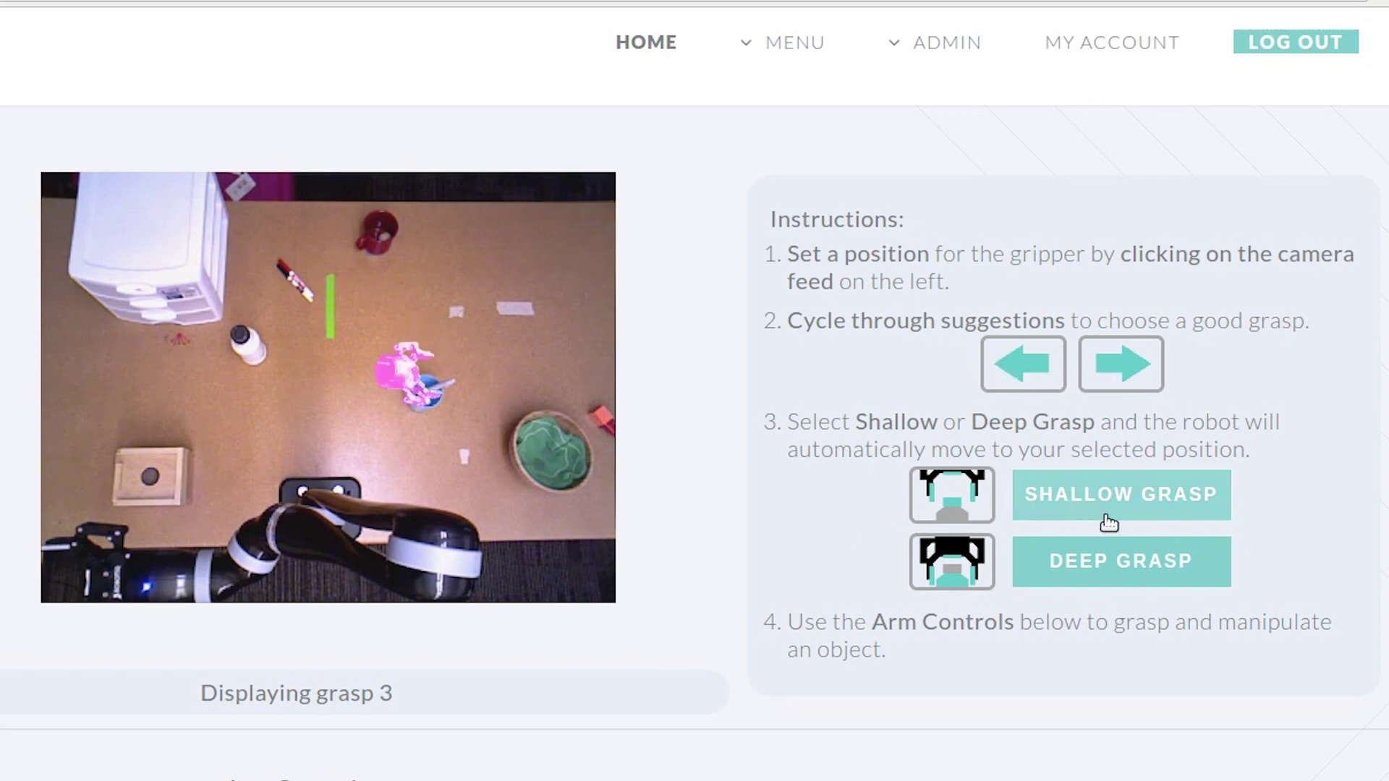
{"action": "left_click", "coordinate": [1112, 513]}
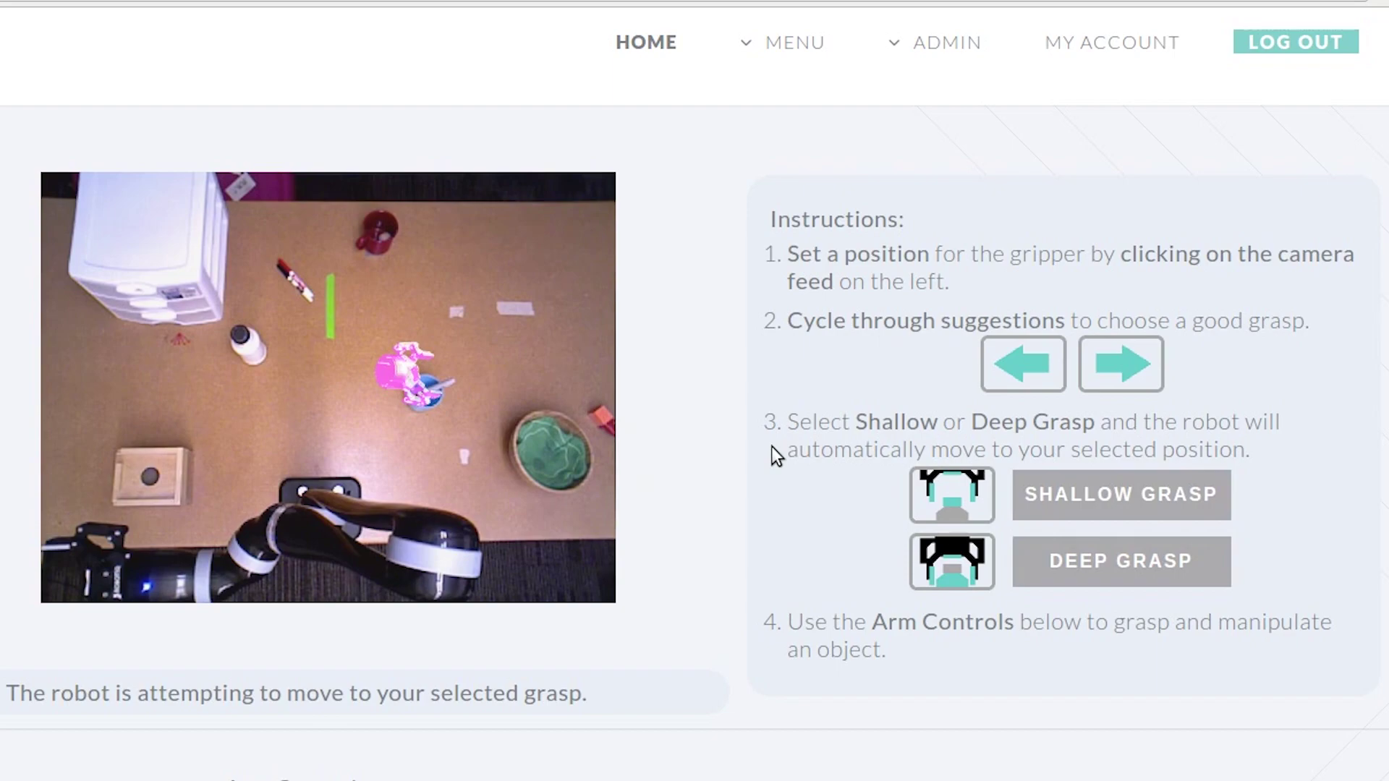